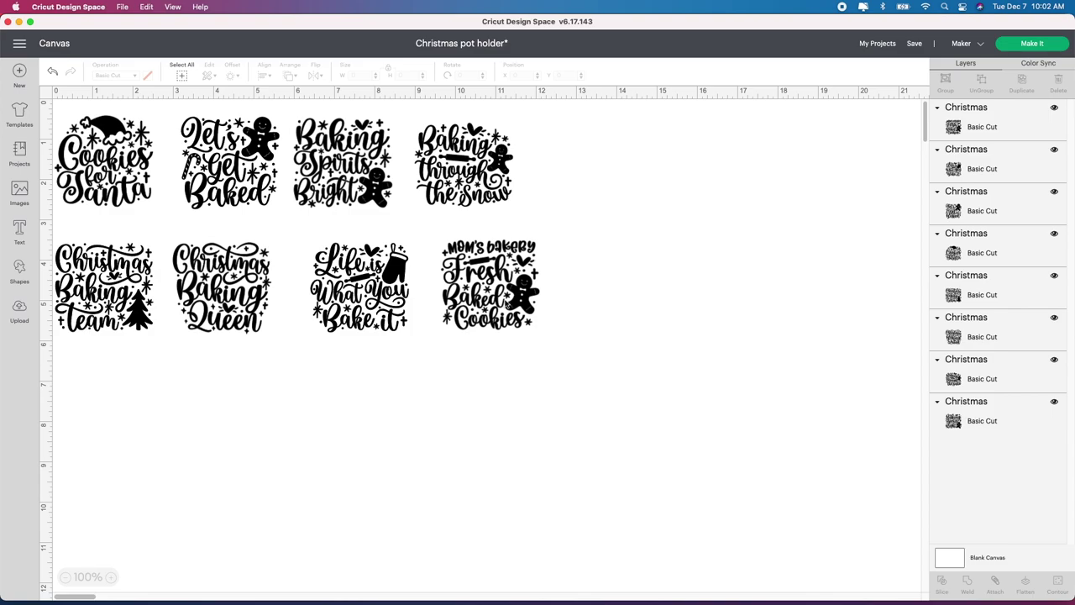
Step: Move the Fresh Baked Cookies design to the right side and enlarge it to 6.966 × 6.357 in
left_click_drag(507, 303, 635, 260)
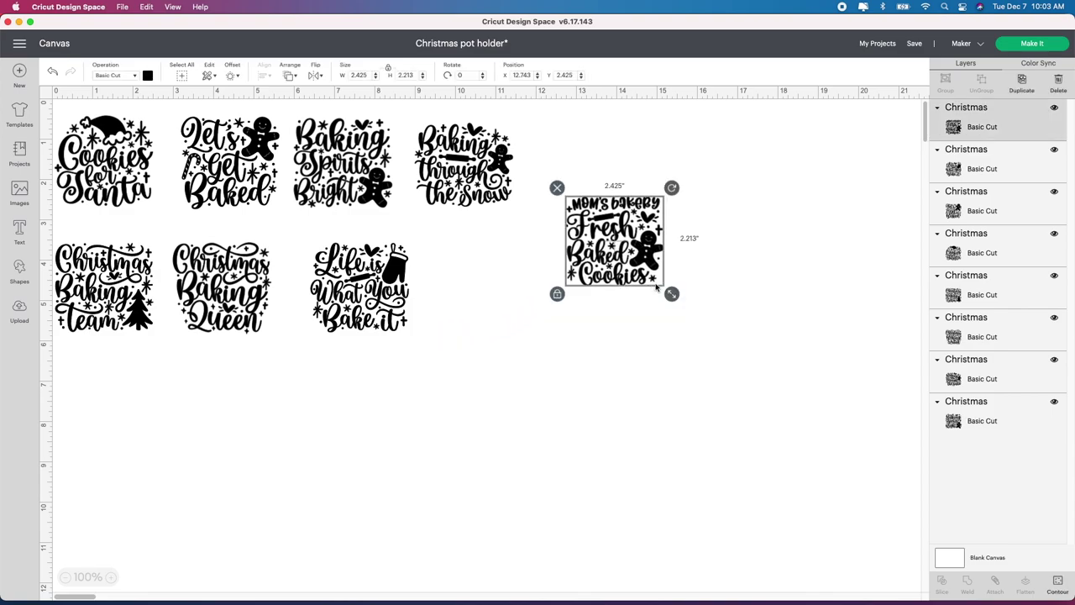
left_click_drag(671, 293, 855, 461)
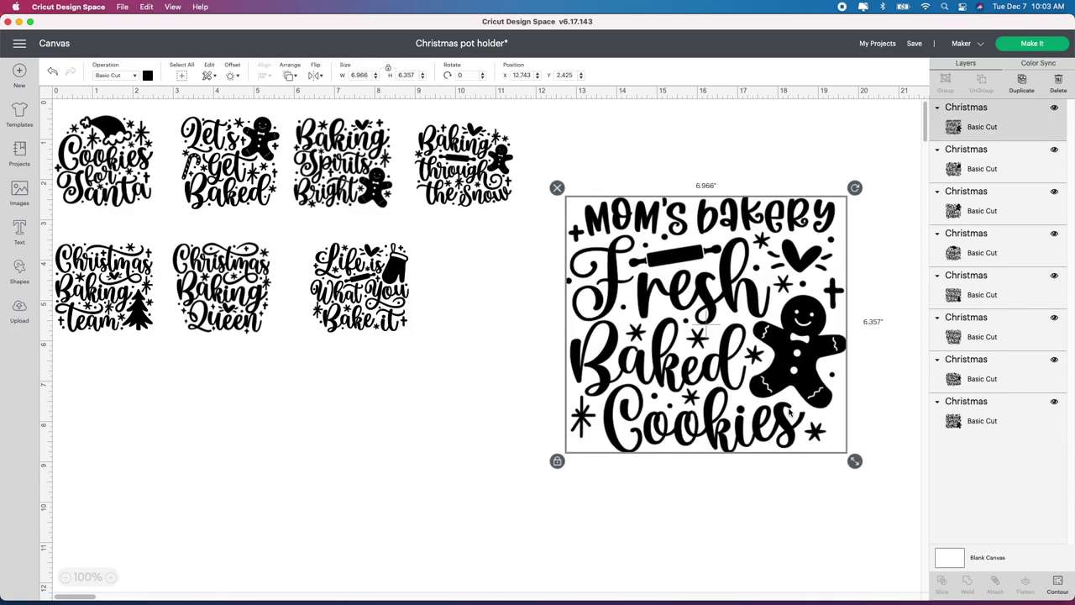
left_click_drag(790, 411, 793, 375)
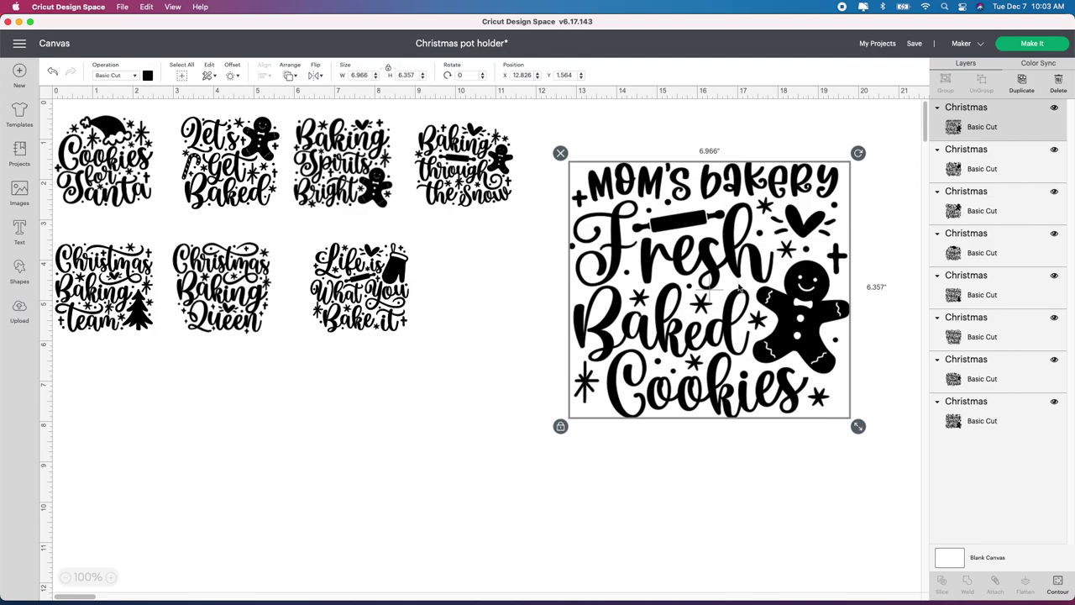
left_click_drag(672, 301, 698, 260)
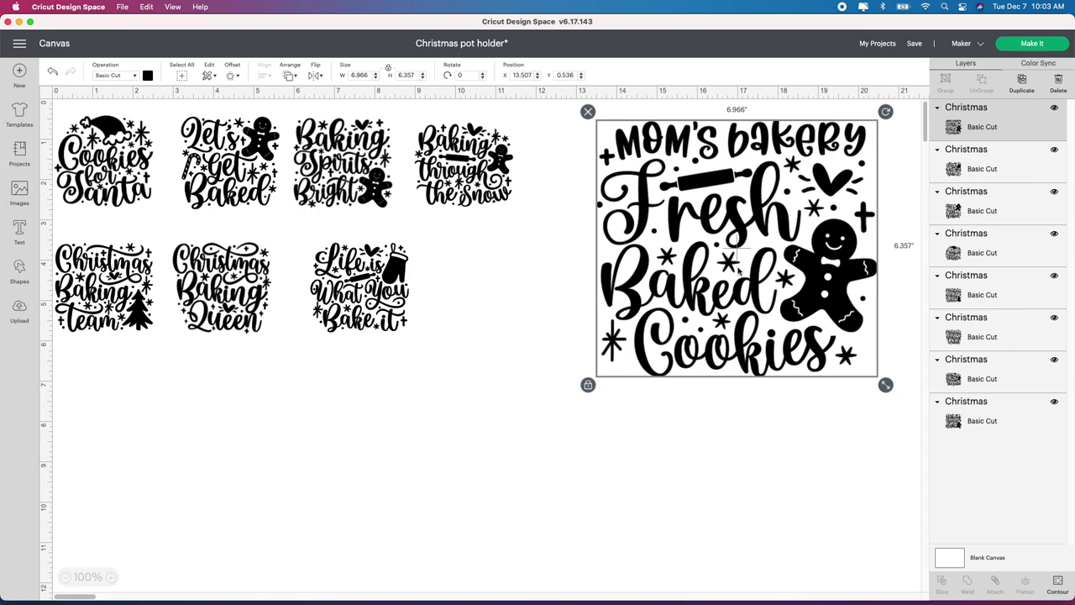
left_click_drag(754, 268, 700, 299)
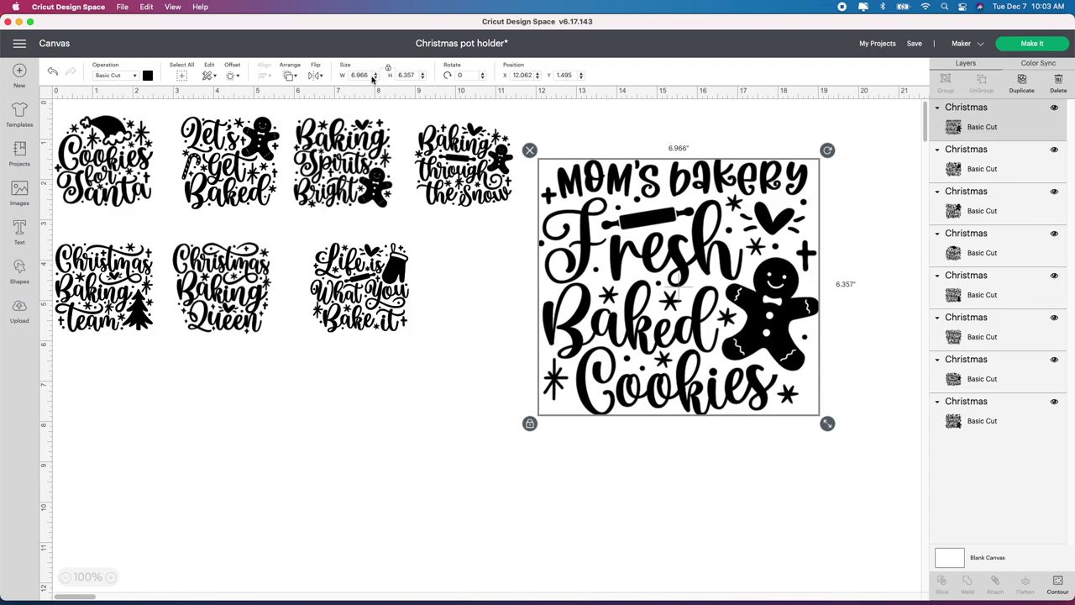
Step: Set the Mom's Bakery design to 4 in wide and move it to the top right
left_click(359, 75)
type("4")
key("Return")
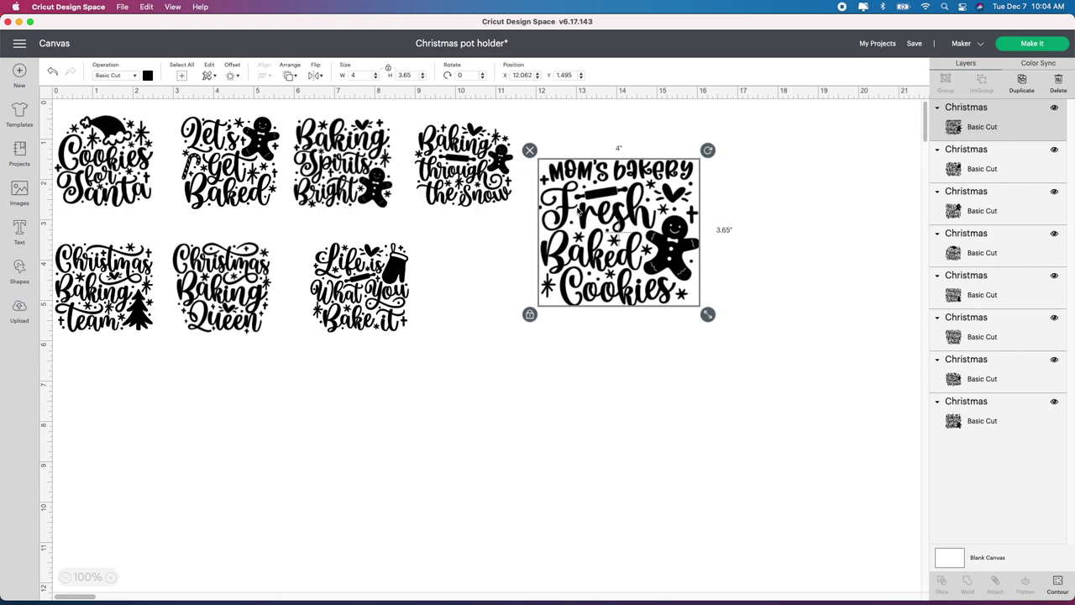
left_click_drag(627, 194, 813, 142)
Step: Make Baking Through the Snow 4 in wide and place it beside Mom's Bakery
left_click(492, 181)
left_click_drag(487, 178, 567, 242)
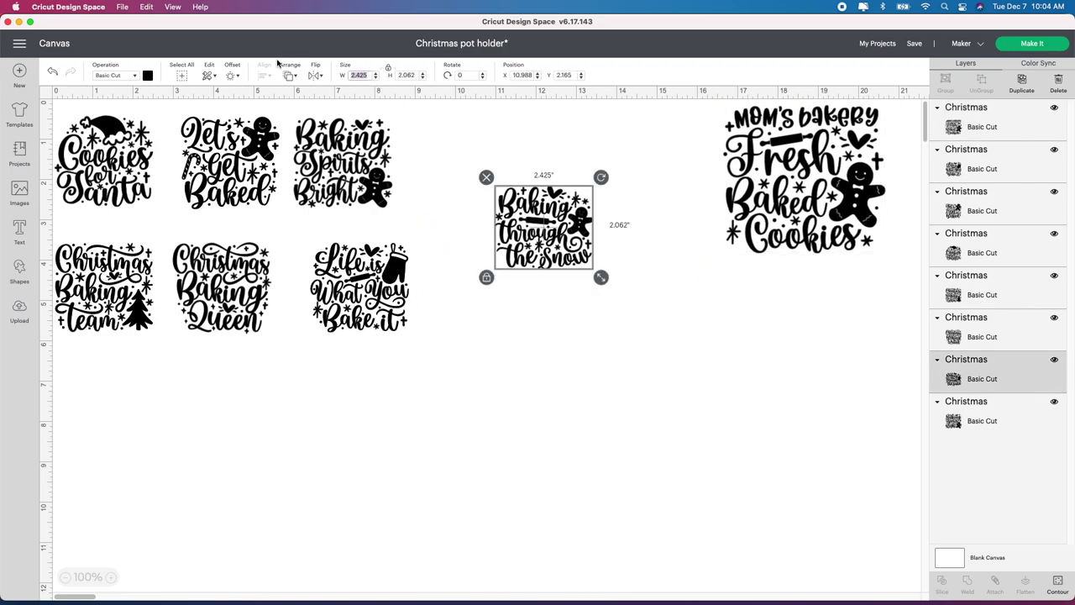
type("4")
key("Return")
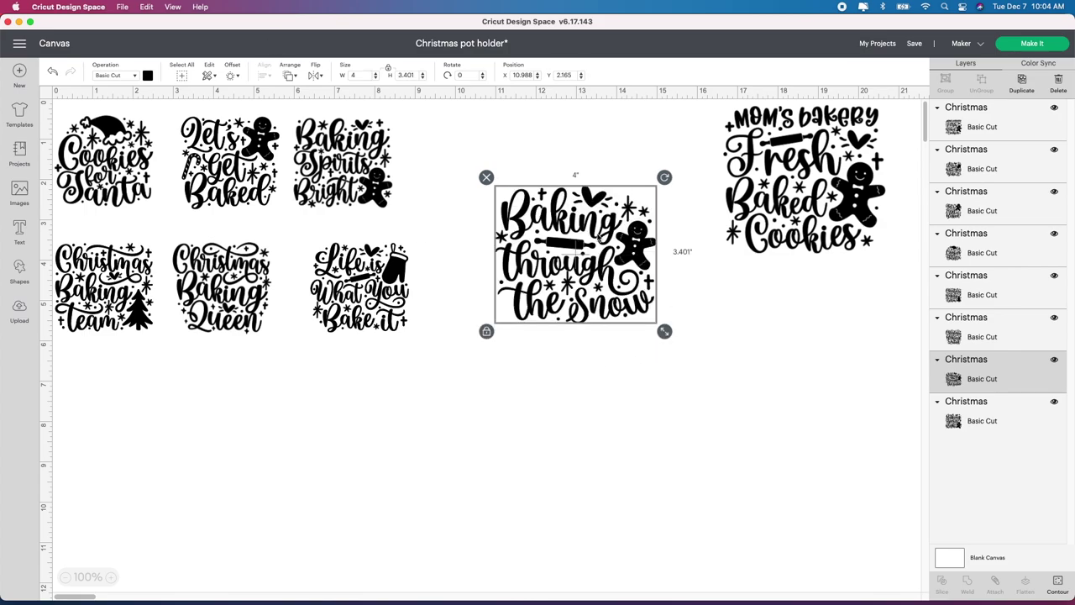
left_click_drag(561, 279, 604, 205)
Step: Make Baking Spirits Bright 4 in wide and place it under Mom's Bakery
left_click_drag(341, 162, 602, 333)
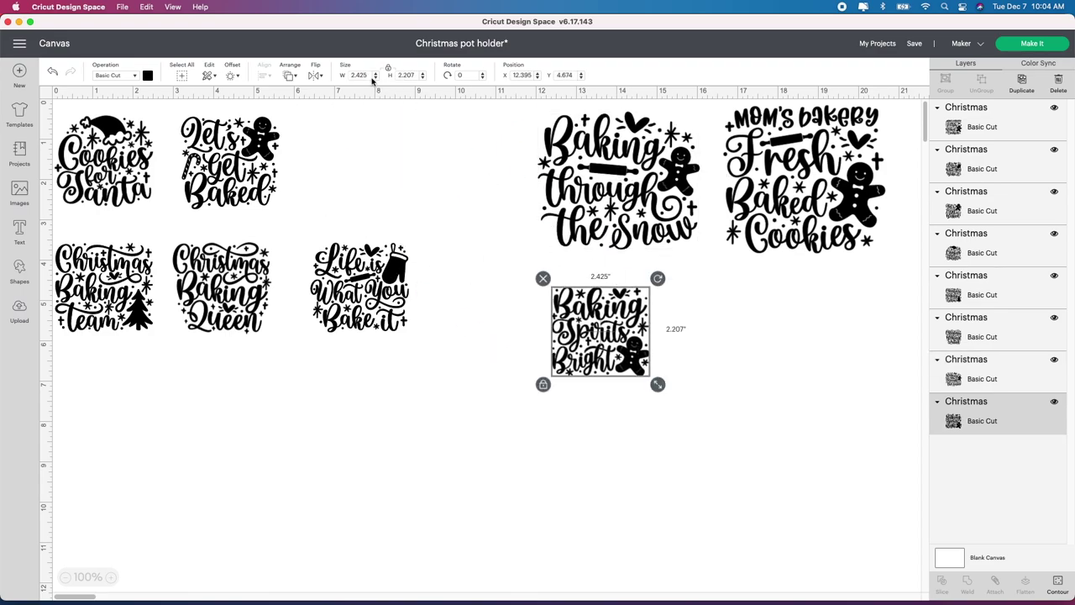
left_click(372, 74)
type("4")
key("Tab")
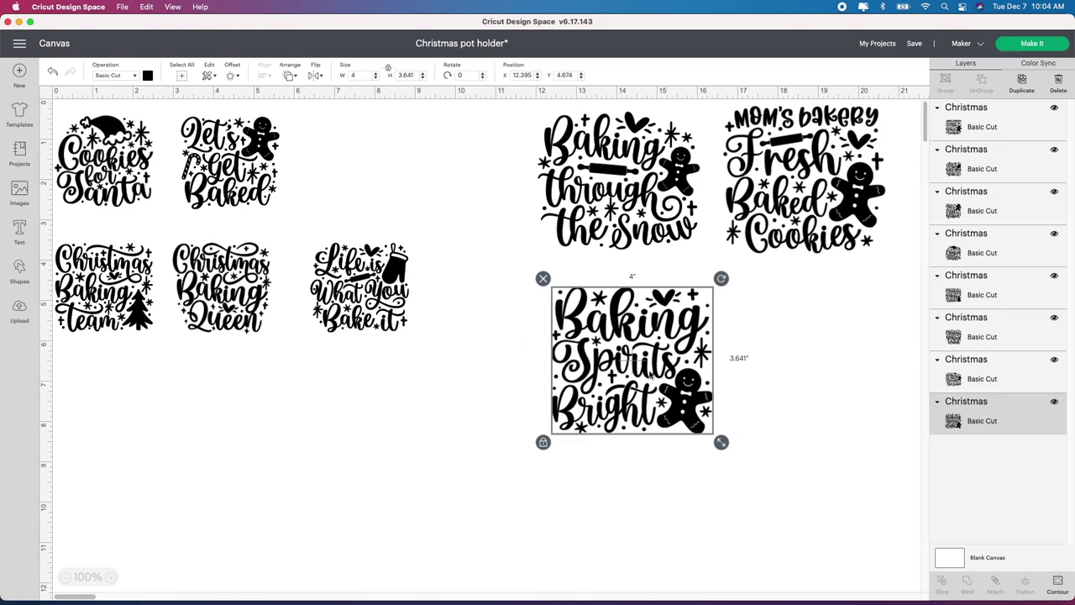
left_click_drag(649, 373, 767, 361)
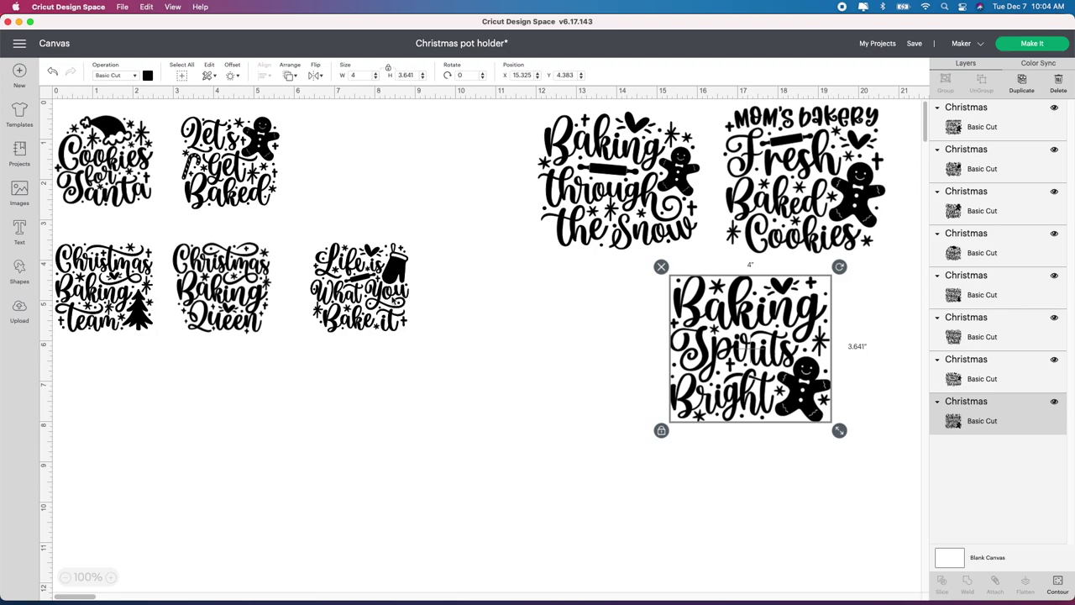
Step: Make Life is What You Bake It 4 in wide and shift Let's Get Baked right
left_click_drag(393, 299, 443, 308)
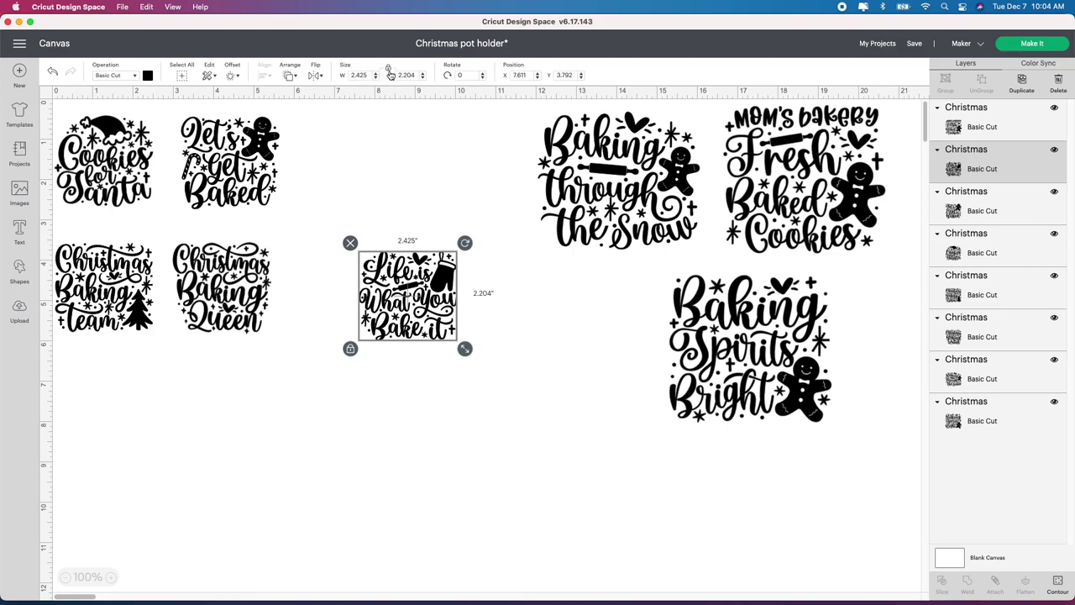
left_click(362, 75)
type("4")
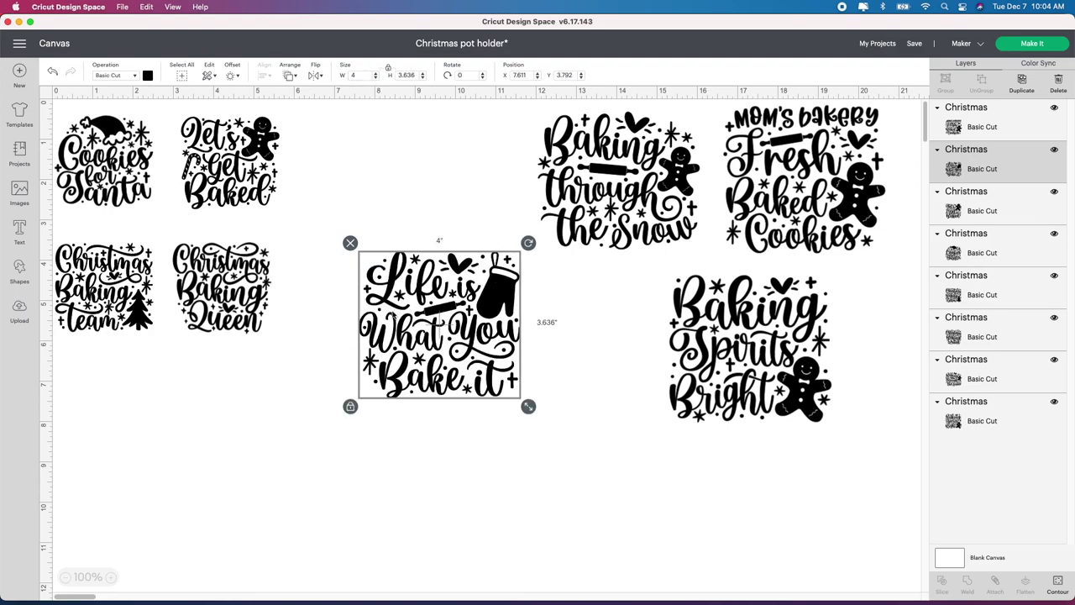
key("Return")
left_click_drag(215, 176, 336, 186)
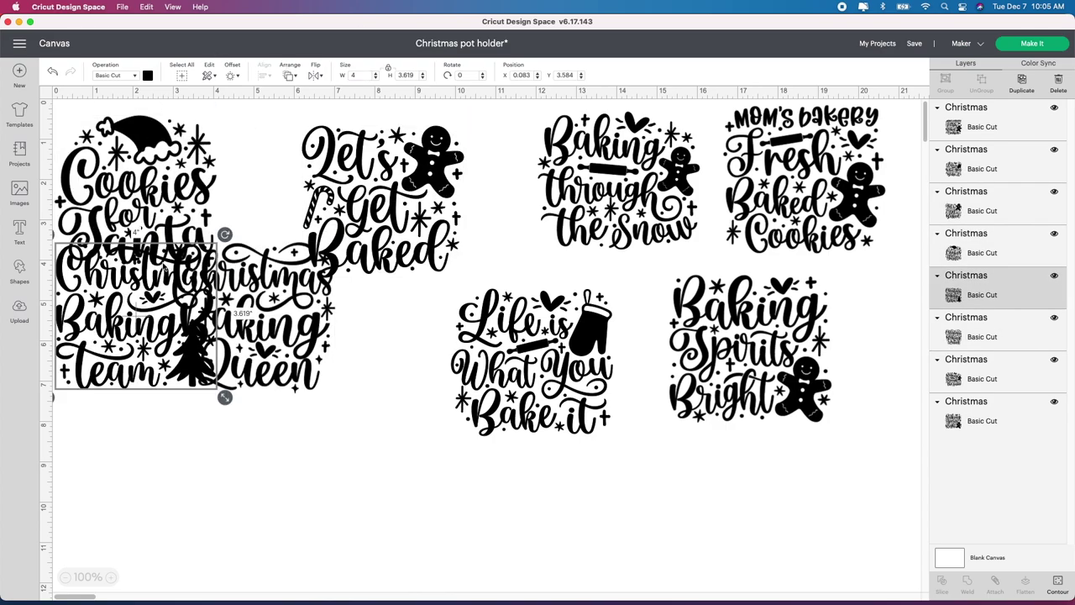
Step: Put Christmas Baking Team top left and Cookies for Santa, Baking Queen, Life is What You Bake It below, then select all
left_click_drag(139, 180, 151, 524)
left_click_drag(280, 349, 376, 479)
left_click_drag(538, 369, 548, 367)
left_click(332, 346)
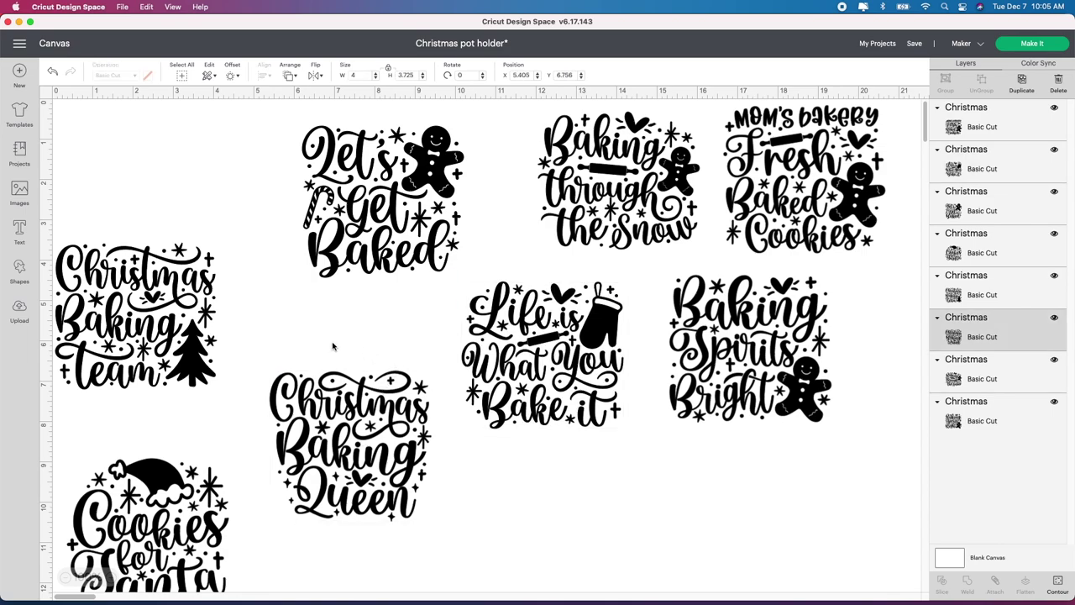
left_click_drag(336, 369, 366, 307)
left_click_drag(135, 319, 163, 210)
left_click_drag(138, 500, 187, 348)
left_click(212, 333)
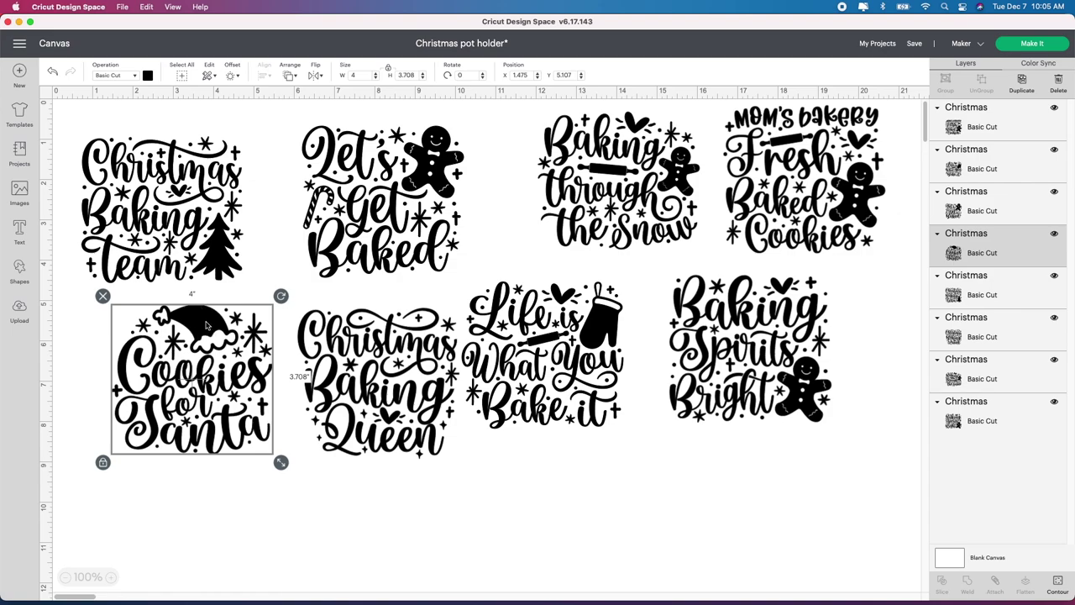
left_click_drag(542, 376, 557, 378)
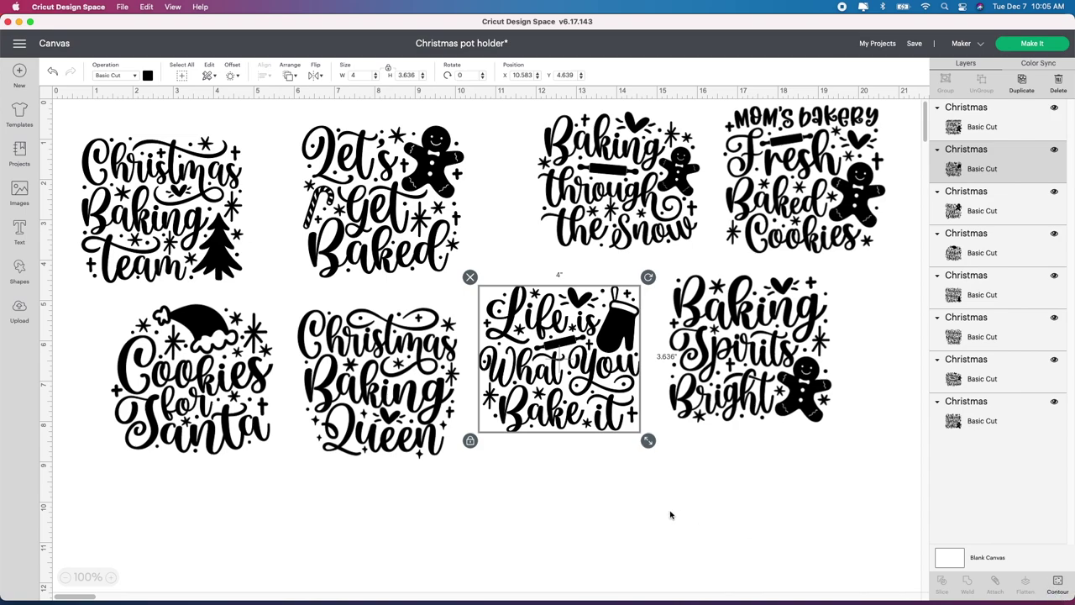
left_click(247, 506)
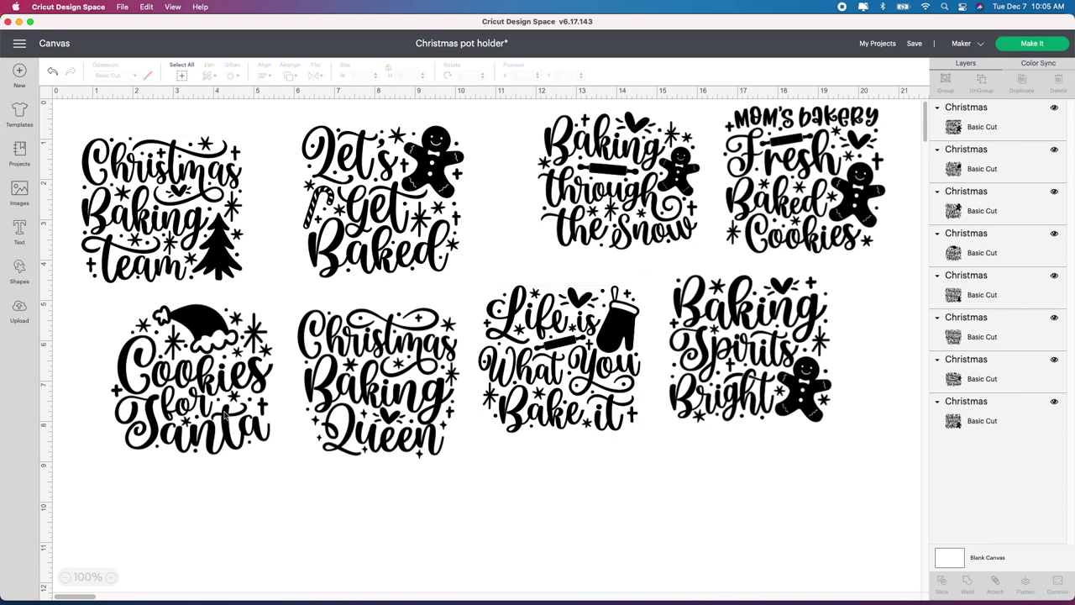
left_click(179, 76)
Step: Make all eight designs white
left_click(149, 76)
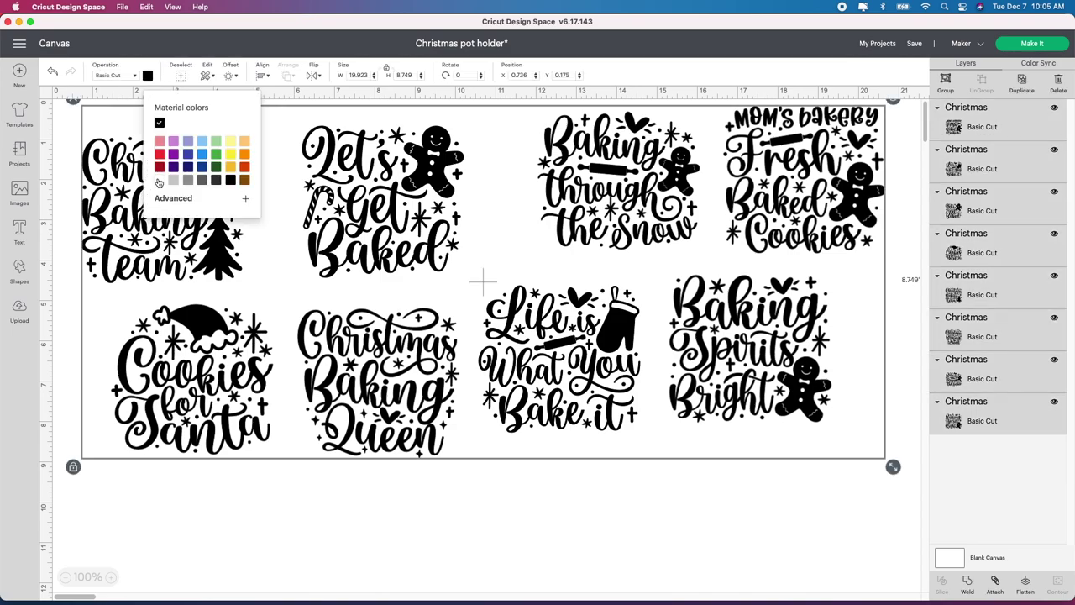
left_click(159, 183)
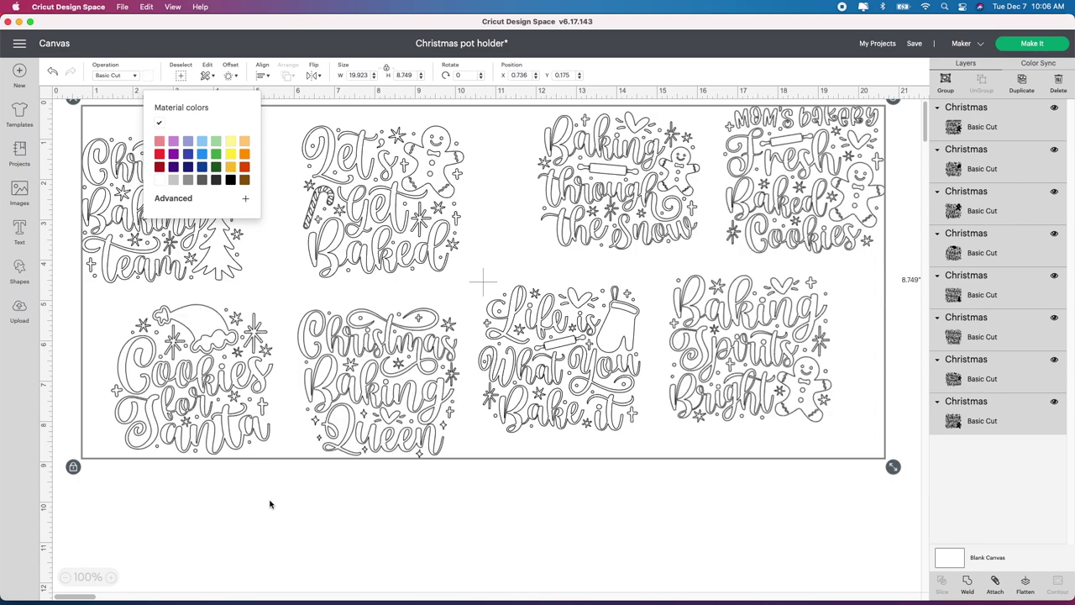
left_click(270, 491)
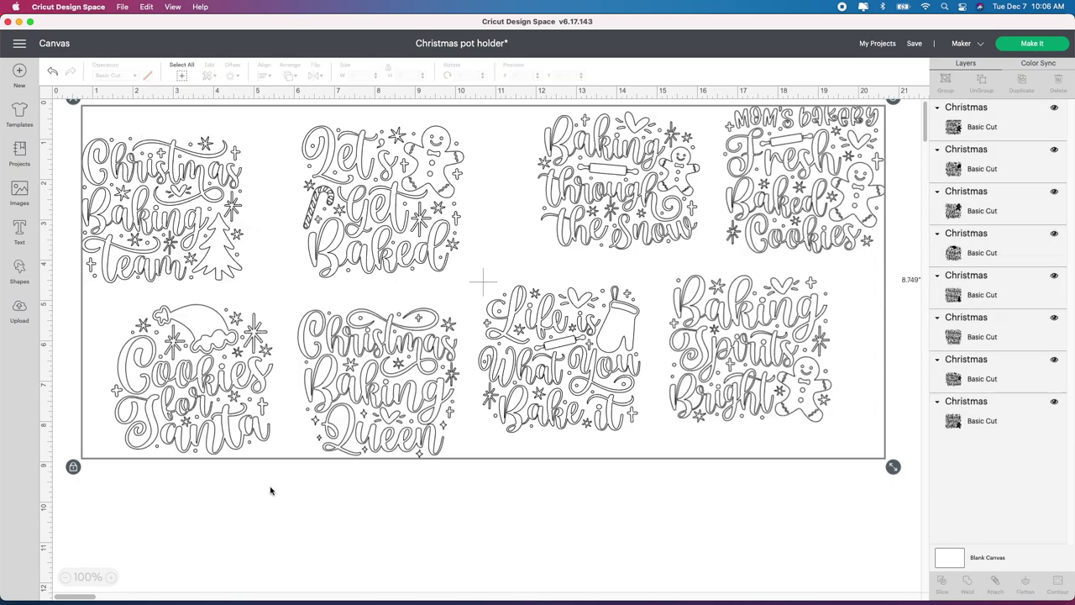
Step: Colour Cookies for Santa and Christmas Baking Queen dark green
left_click(249, 420)
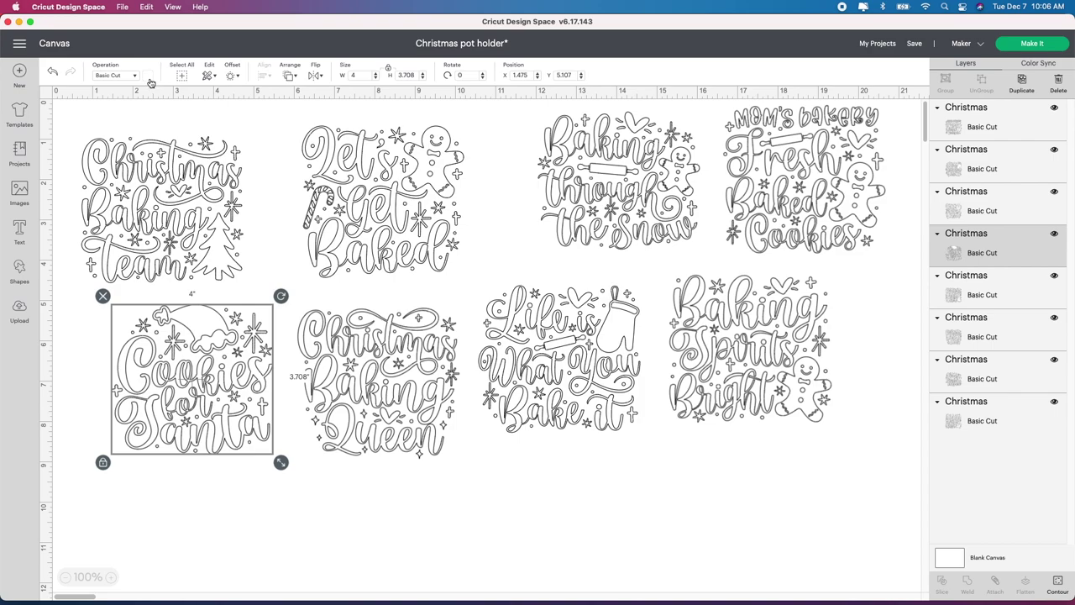
left_click(149, 77)
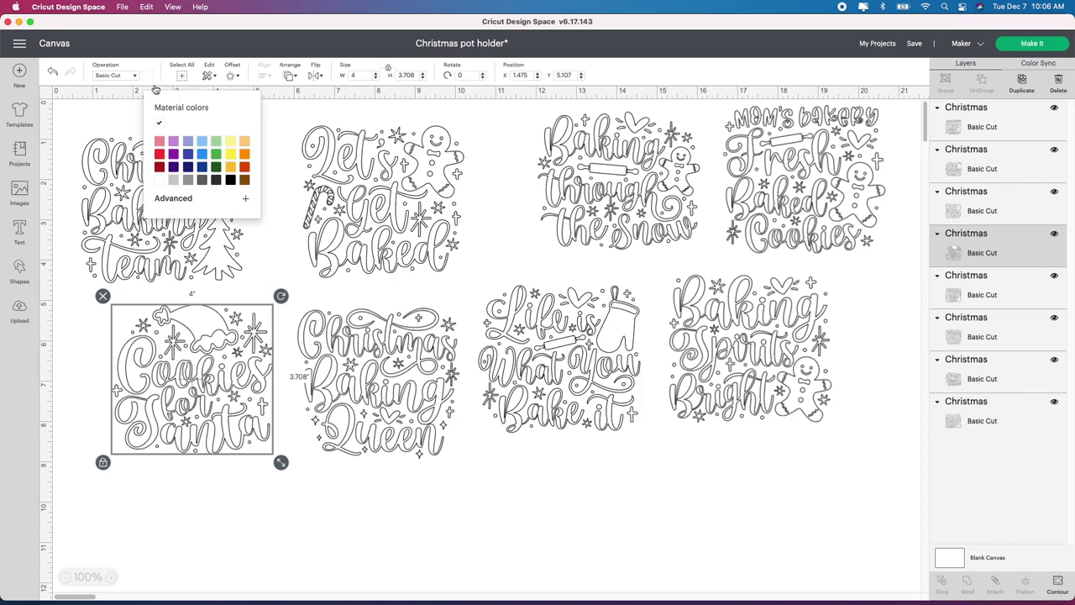
left_click(217, 169)
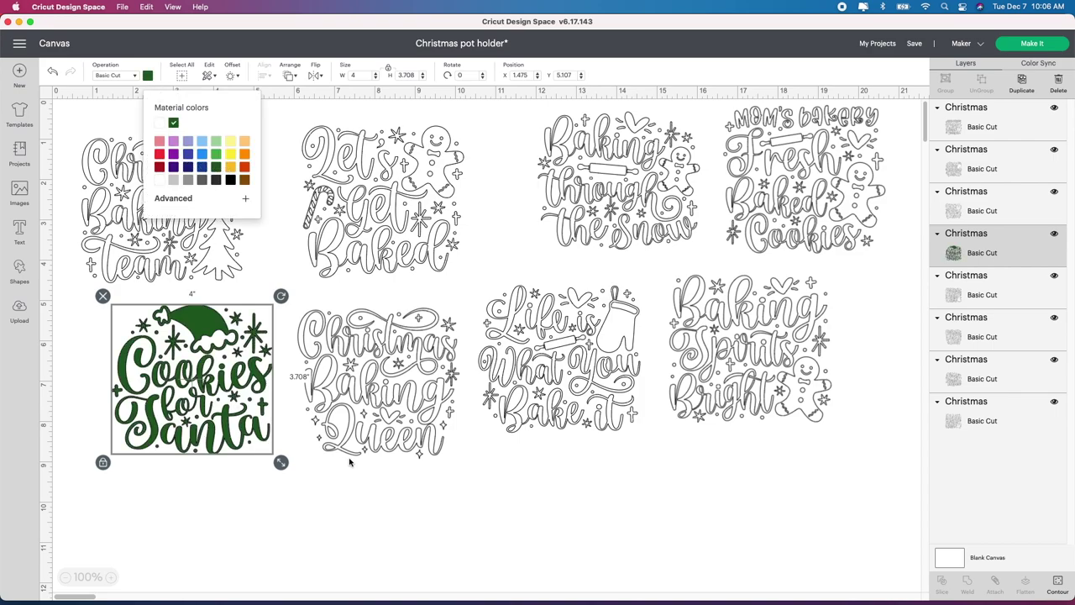
left_click(360, 429)
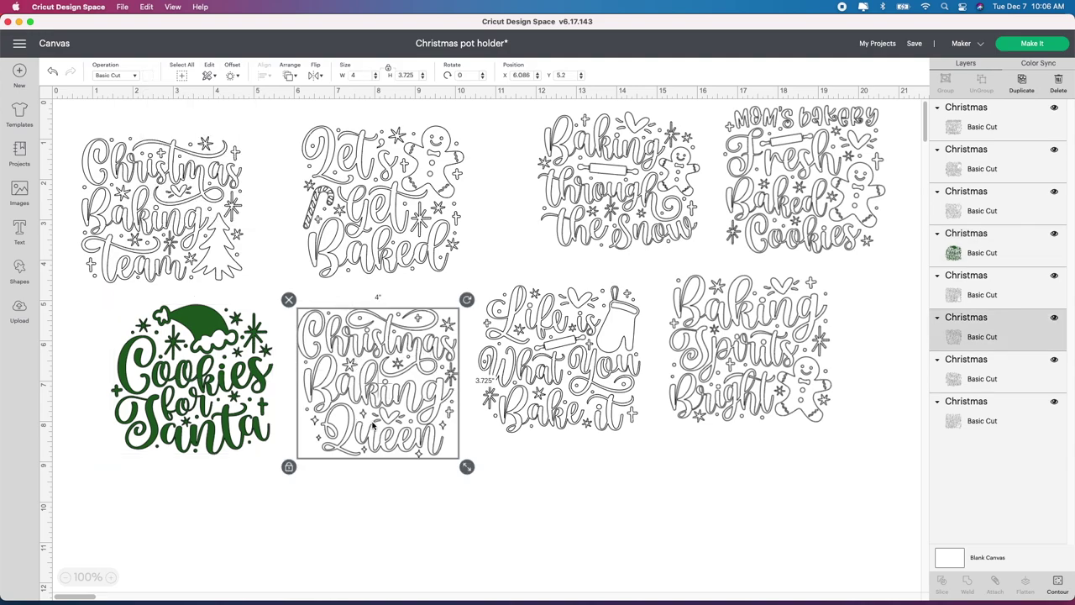
left_click(146, 77)
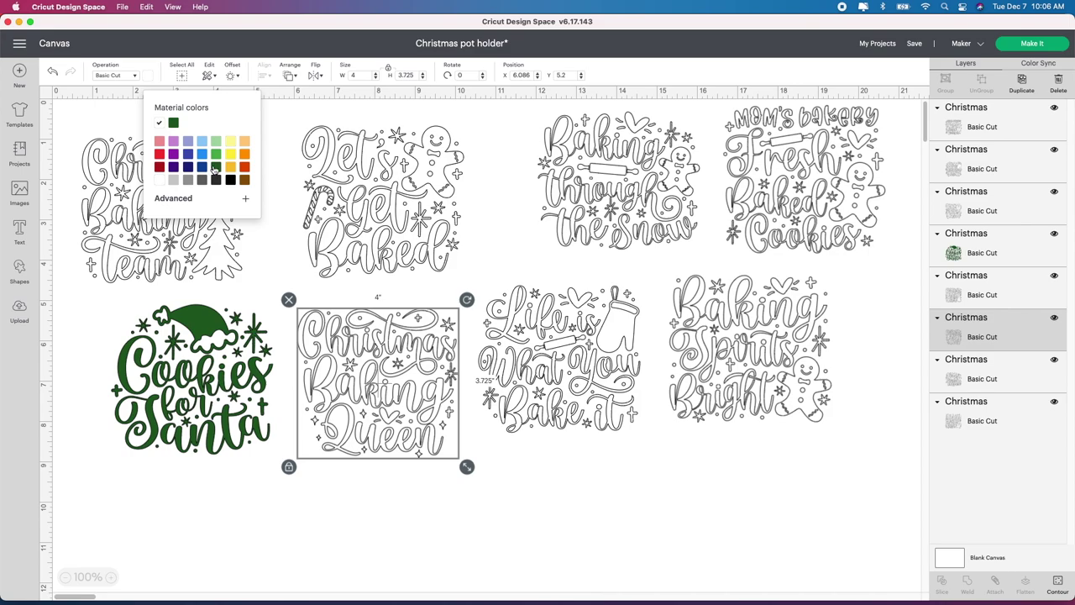
left_click(215, 167)
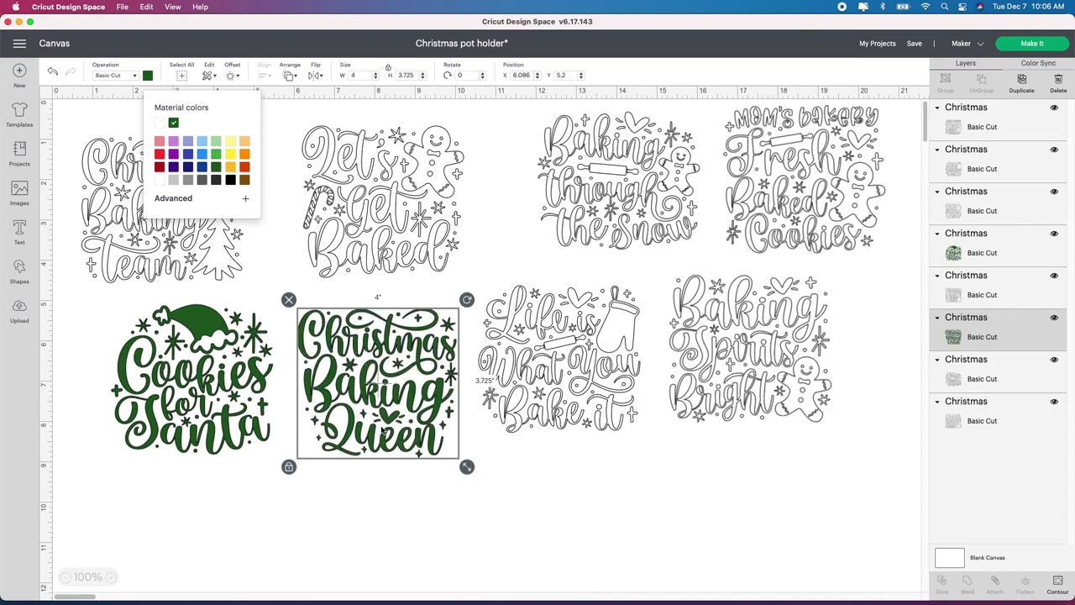
Step: Select the three bottom-left designs and remove their green colour with the blank option
left_click_drag(483, 521, 185, 306)
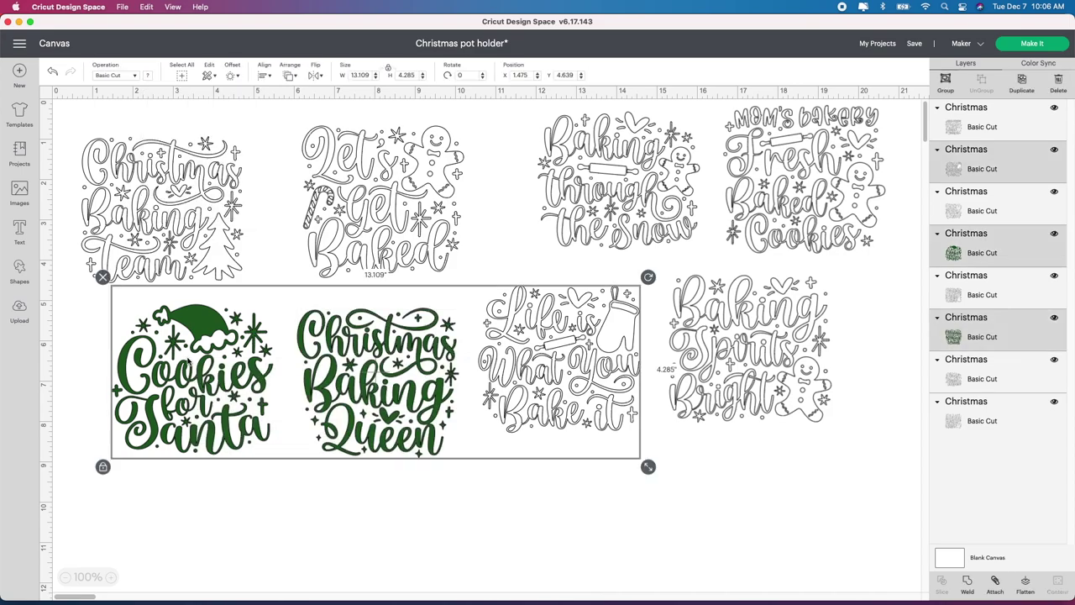
left_click(149, 77)
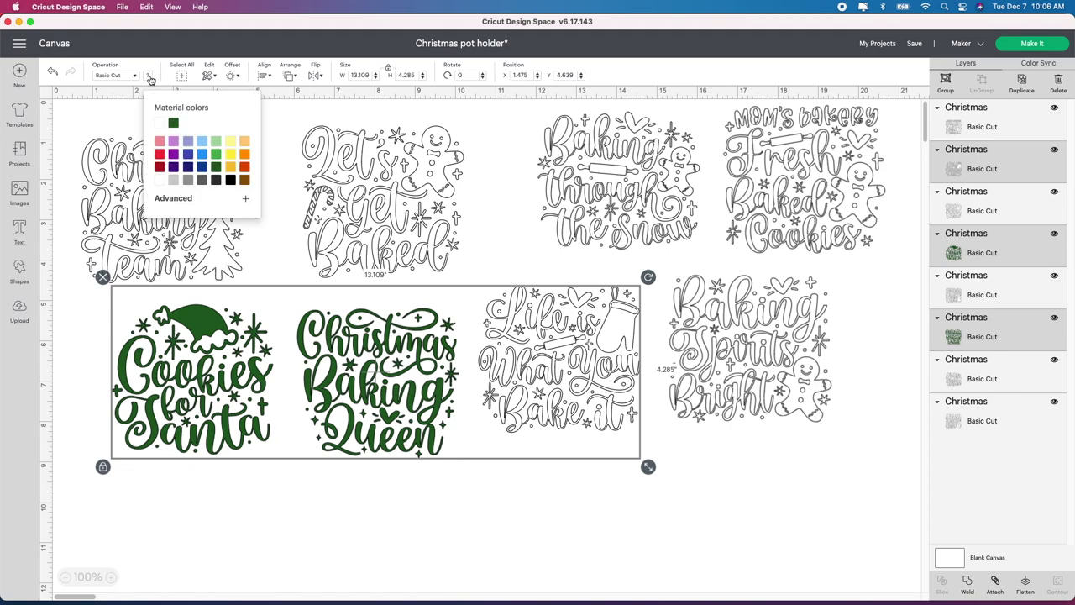
left_click(158, 125)
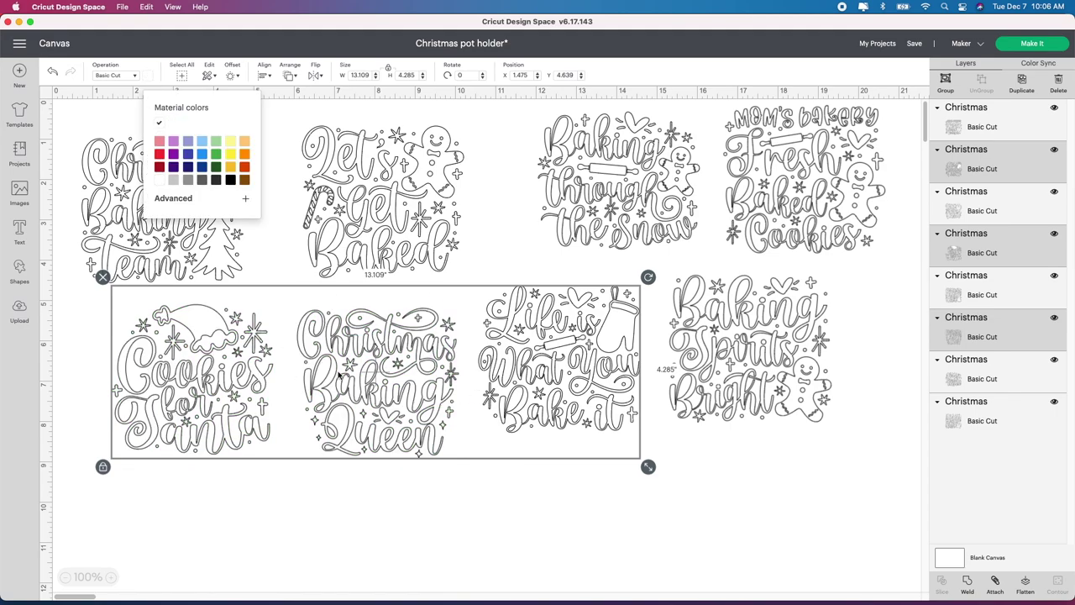
left_click(470, 525)
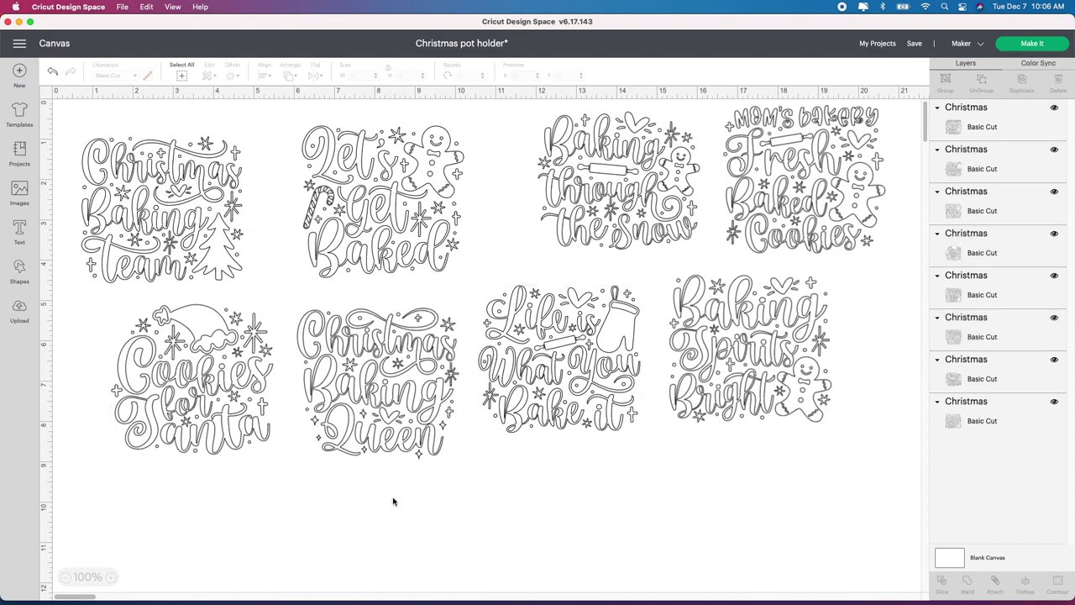
left_click(215, 381)
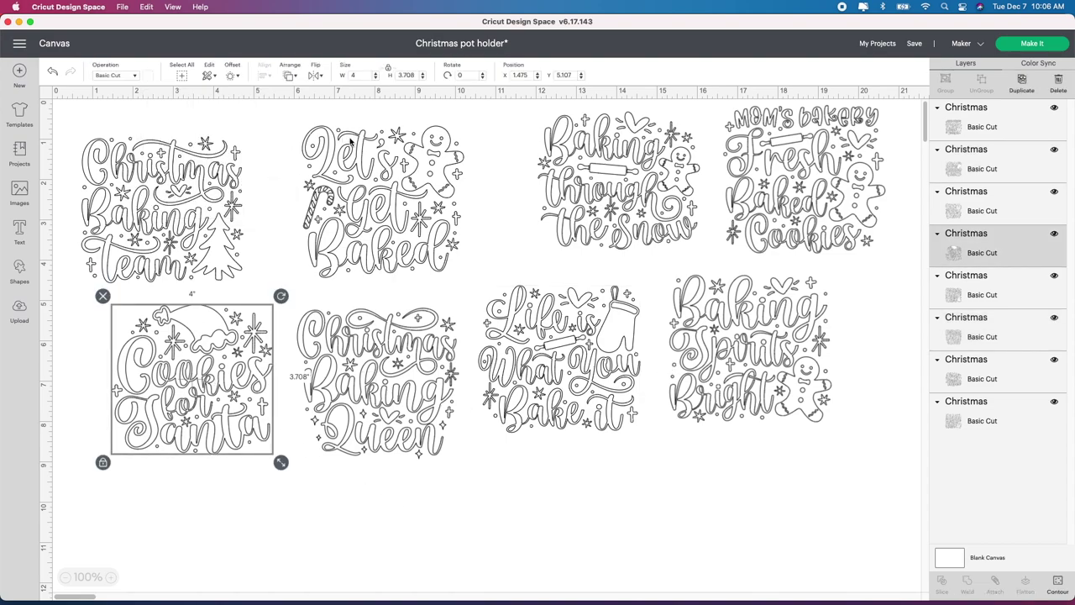
left_click(397, 213)
left_click(580, 181)
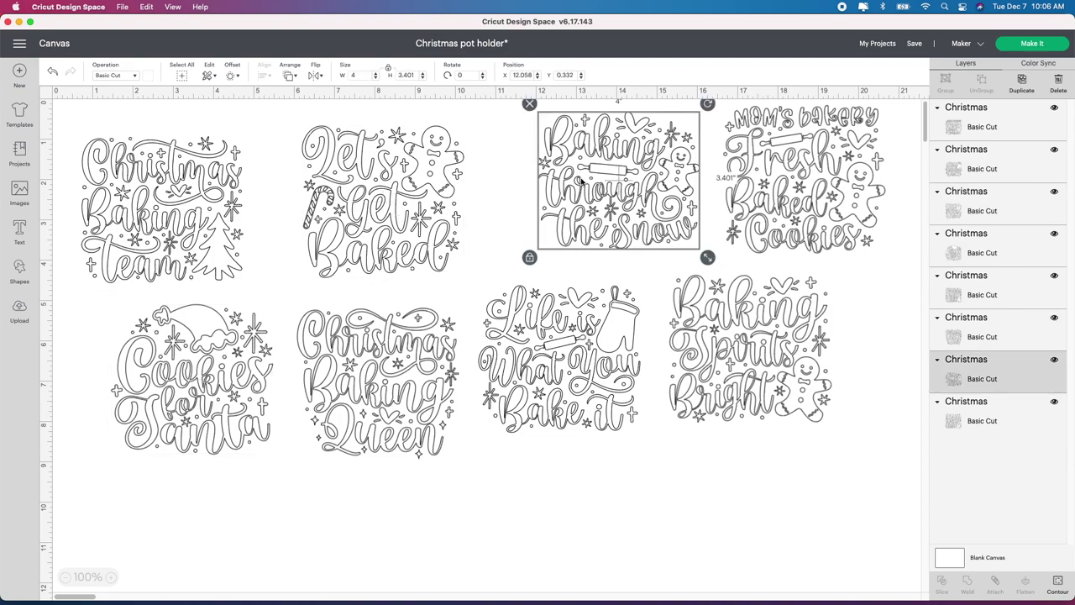
left_click(697, 306)
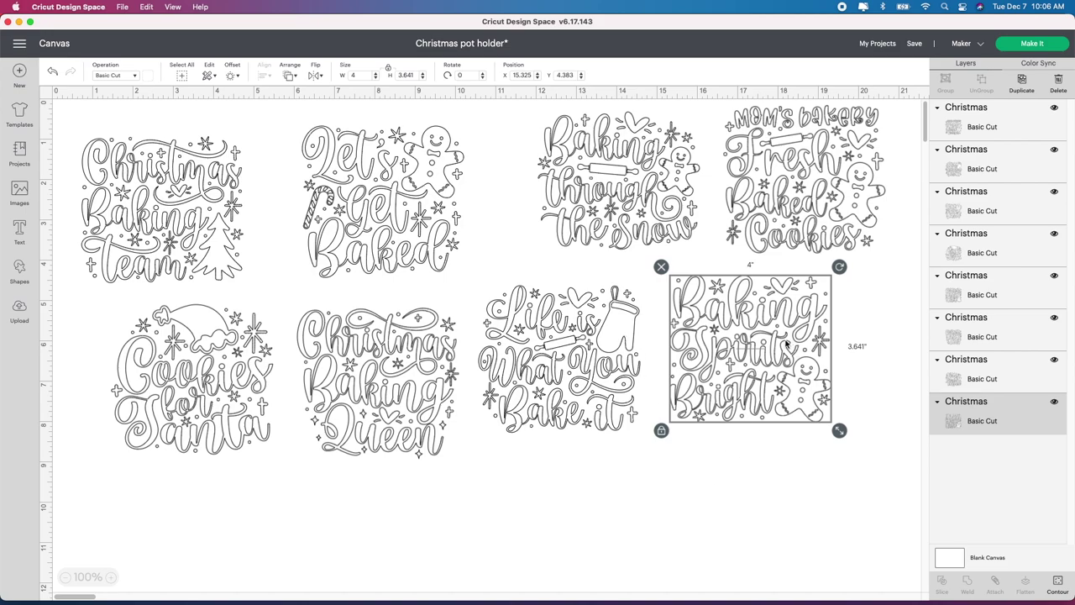
left_click(1027, 51)
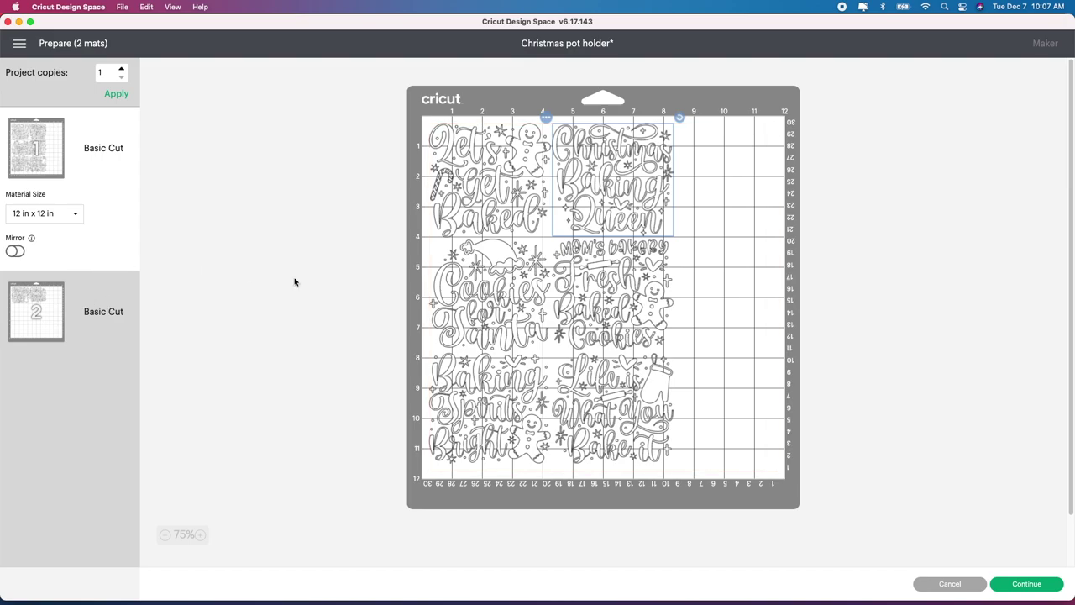
Step: Switch the mat size to 12 in x 24 in and nudge Christmas Baking Queen slightly right
left_click(76, 215)
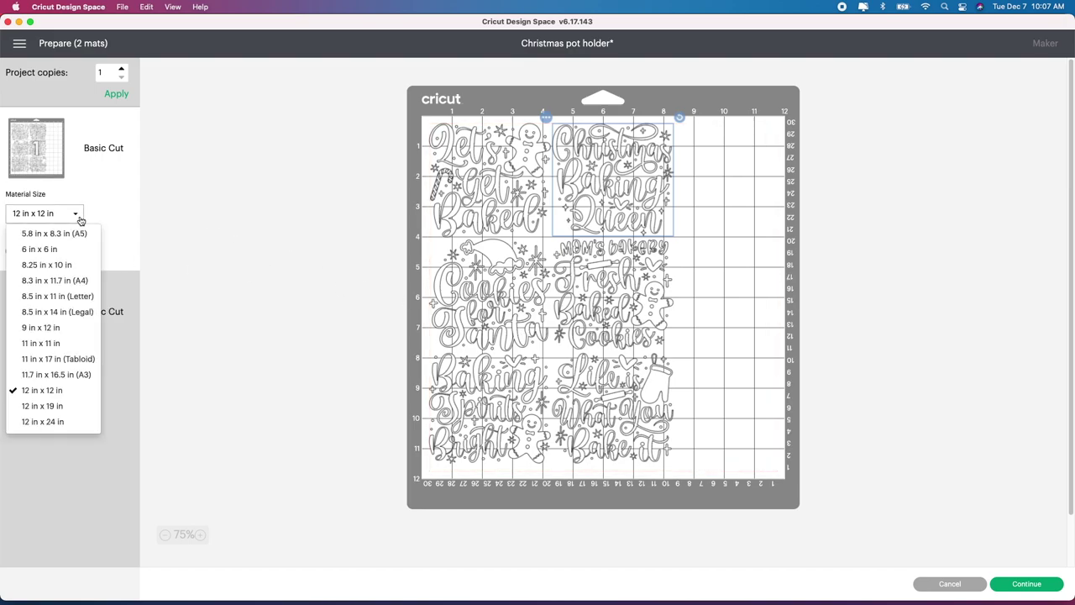
left_click(55, 420)
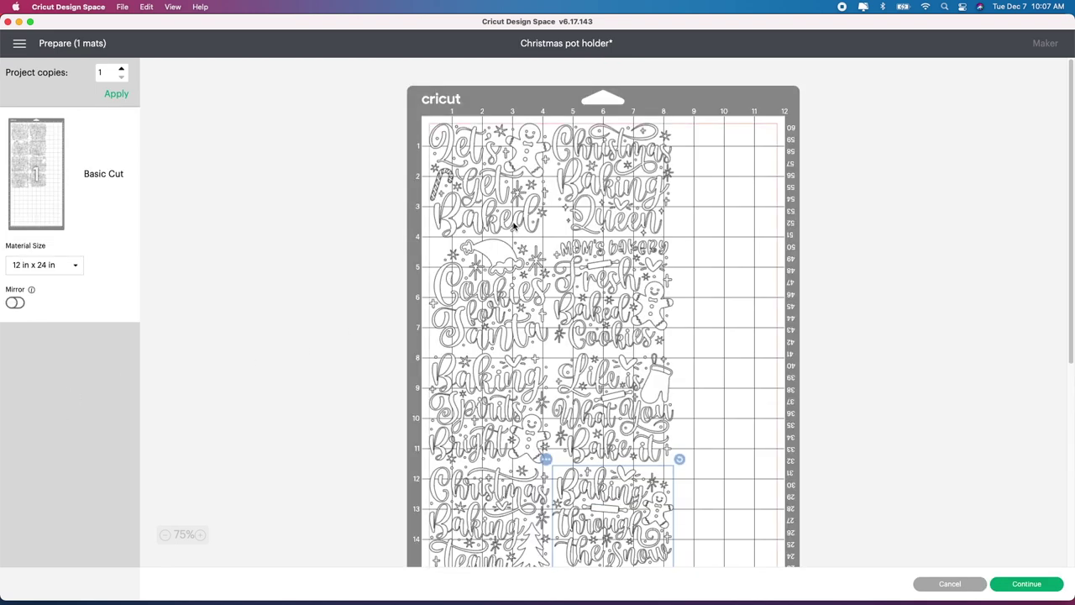
scroll(689, 439, "down", 2)
scroll(544, 441, "up", 2)
left_click_drag(616, 200, 624, 200)
Step: Check where each of the six designs sits on the mat preview
left_click(489, 297)
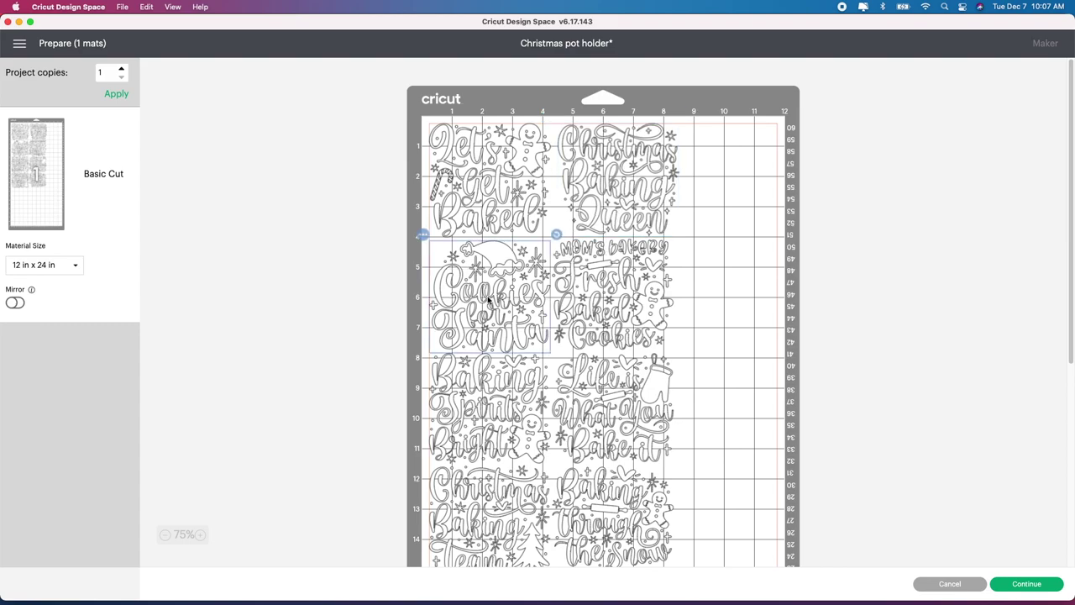
left_click(610, 299)
left_click(508, 425)
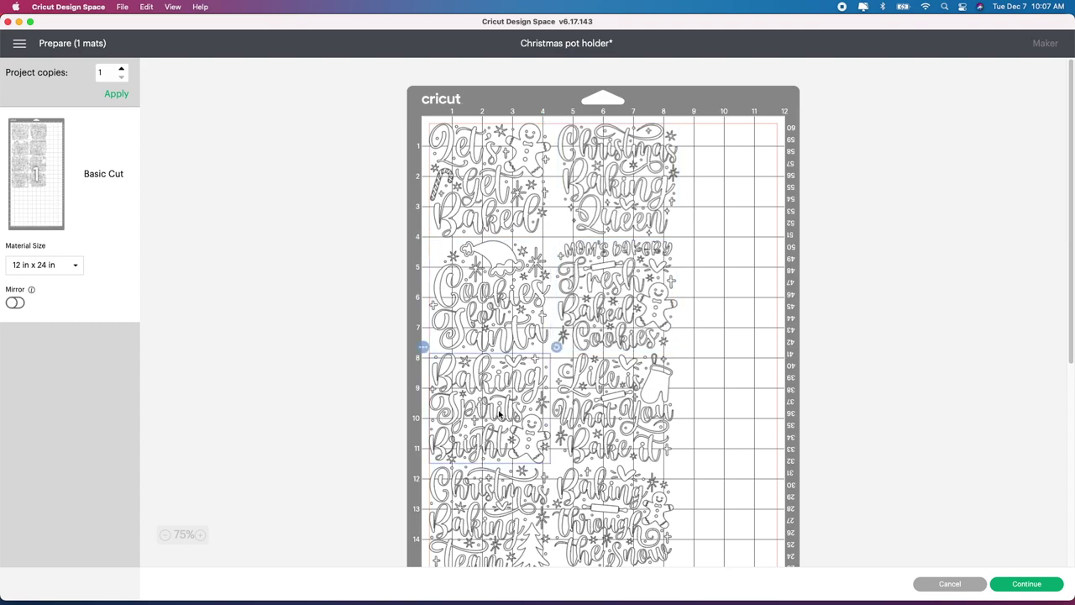
left_click(632, 415)
scroll(543, 417, "down", 2)
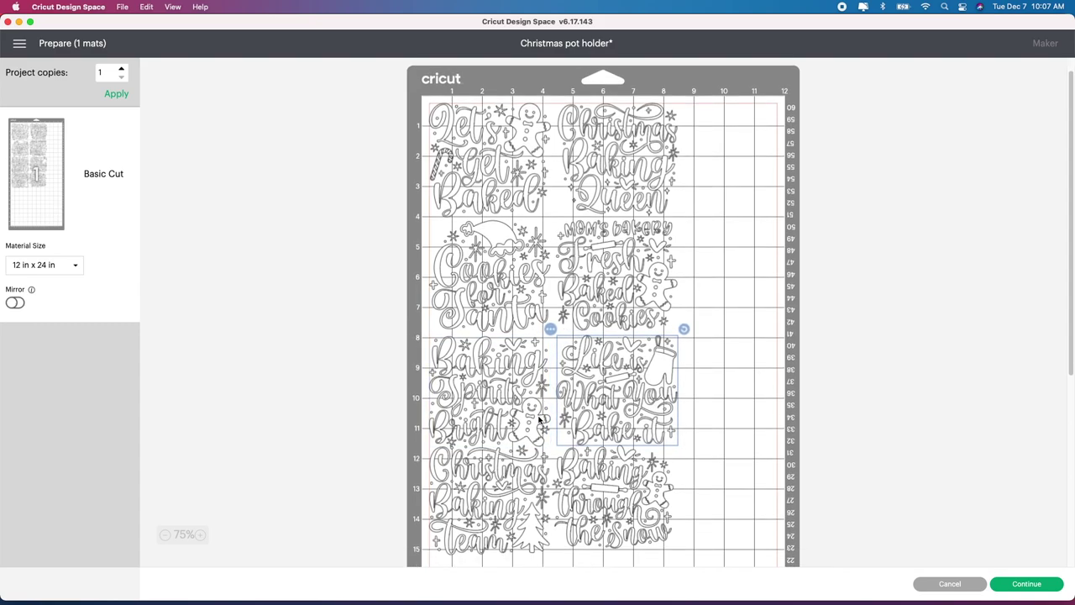
left_click(488, 481)
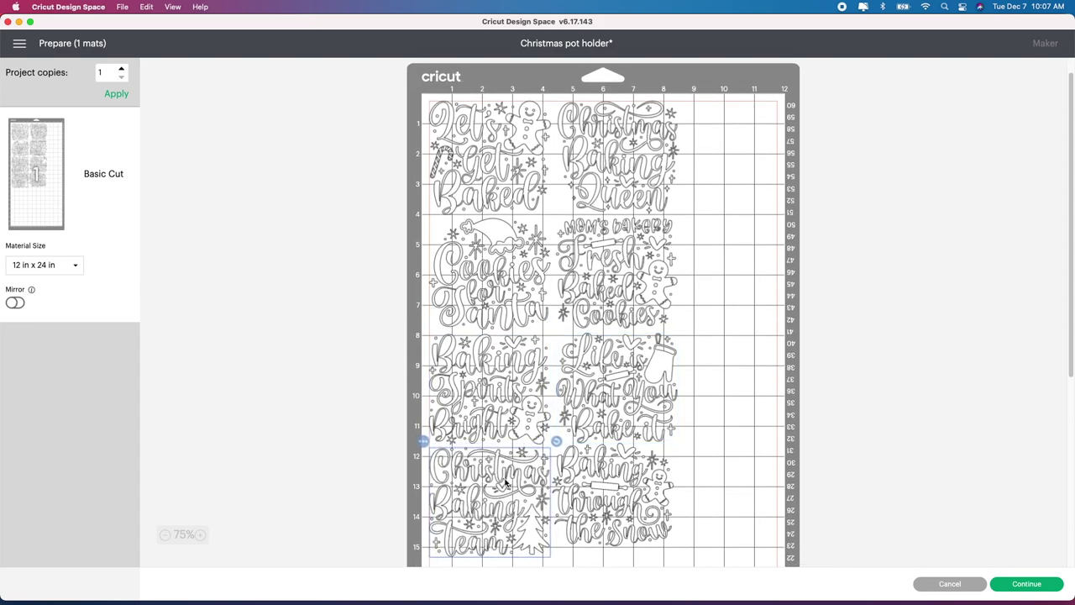
left_click(619, 485)
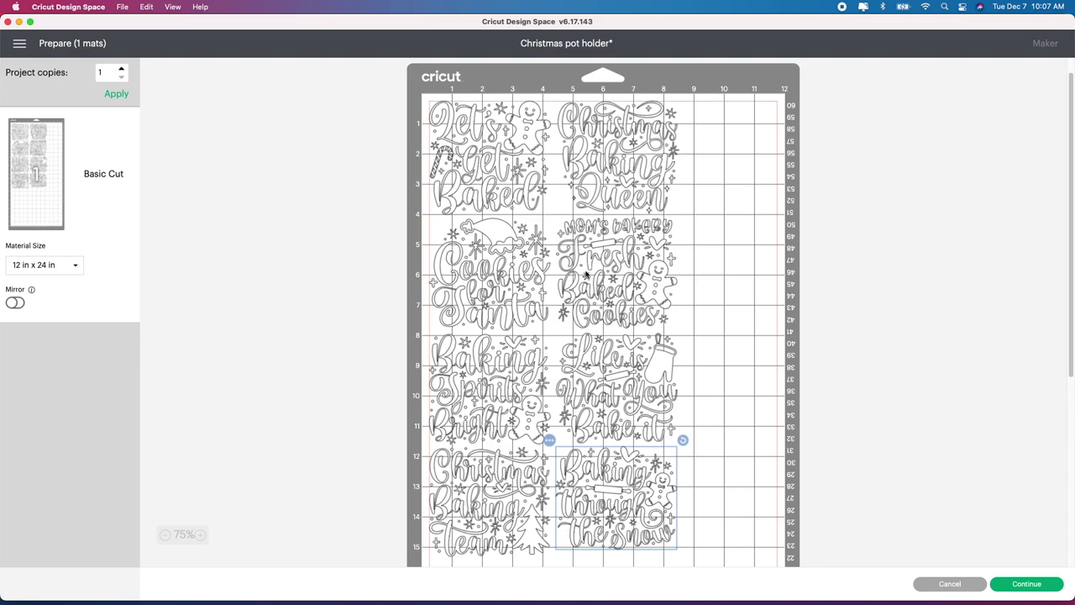
Step: Turn Mirror on for the mat and continue to the cutting step
scroll(631, 355, "down", 10)
scroll(634, 393, "up", 11)
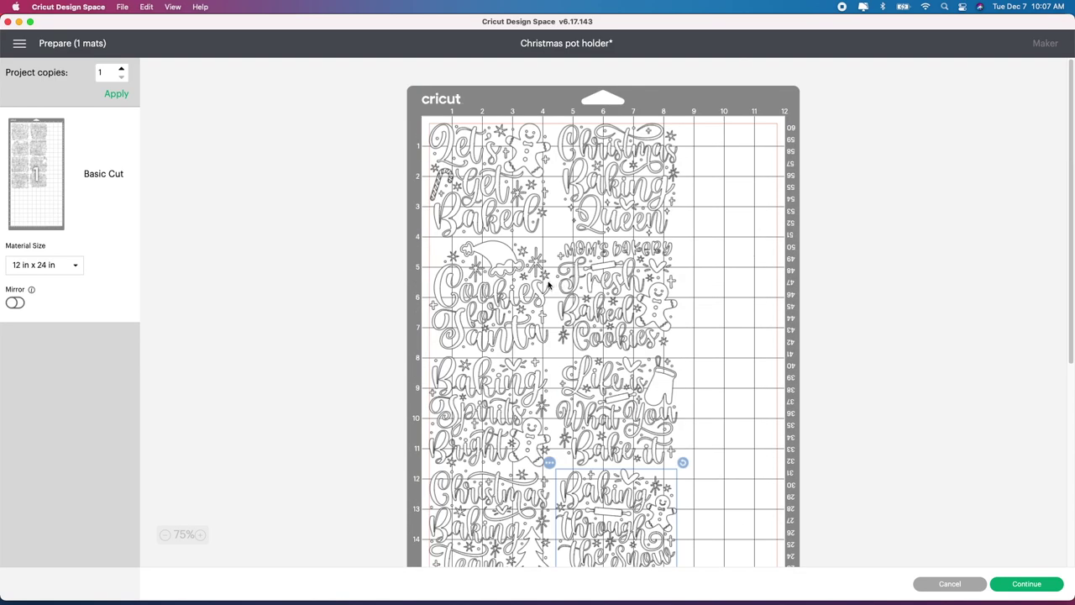
left_click(15, 302)
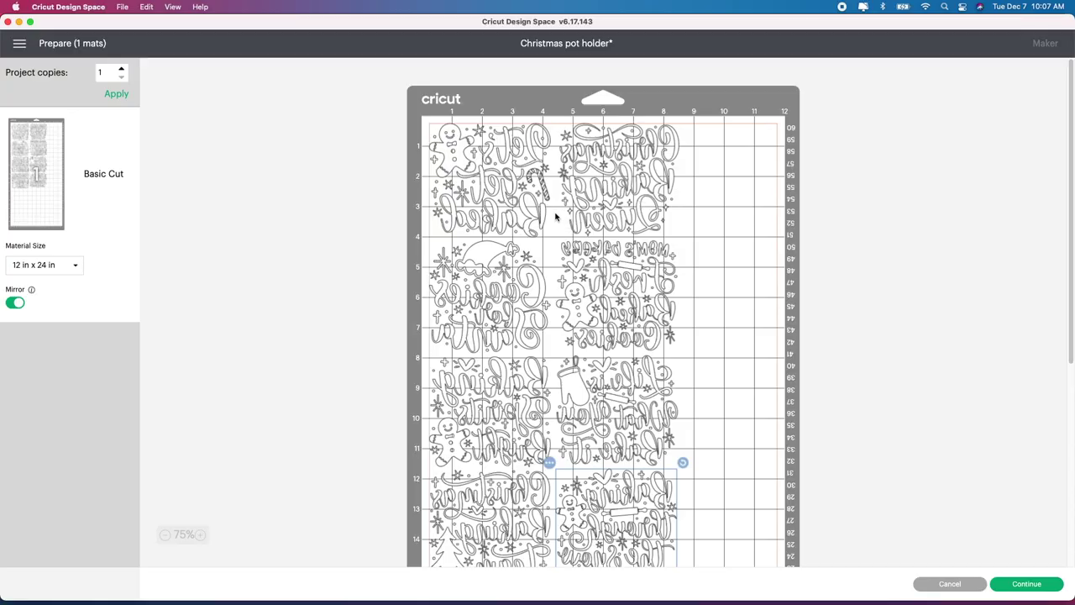
left_click(1031, 586)
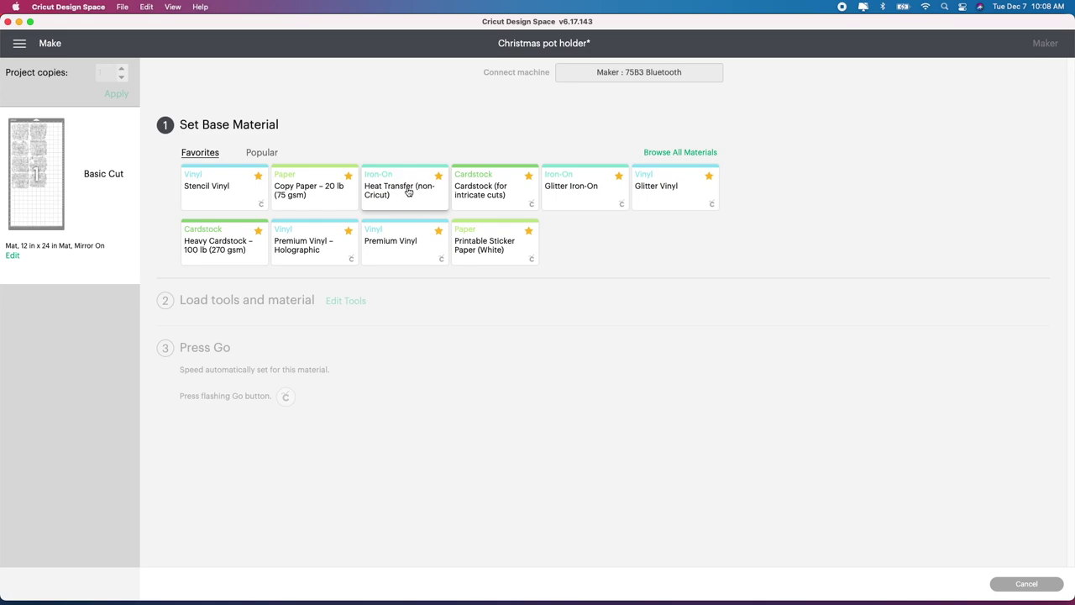
Step: Choose Heat Transfer (non-Cricut) from Favorites as the base material
left_click(409, 193)
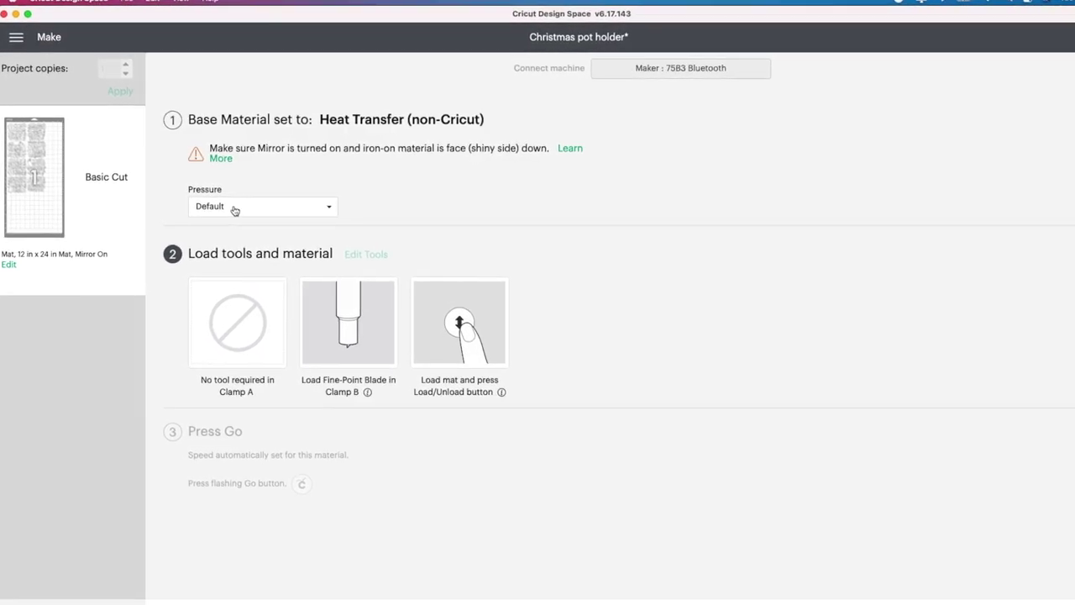
Step: Change the cut pressure from Default to More
left_click(244, 215)
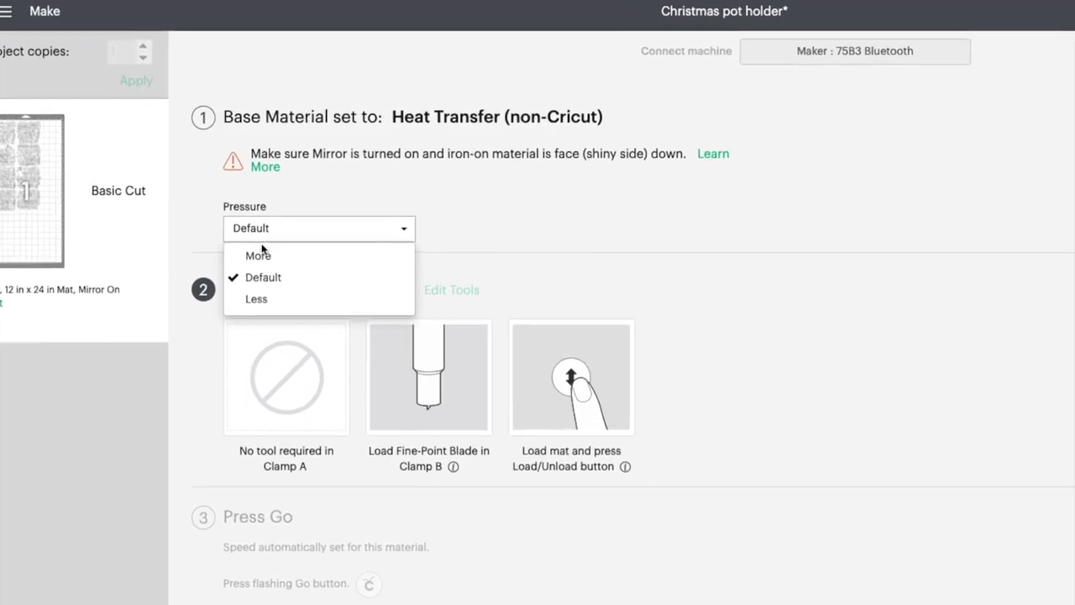
left_click(281, 265)
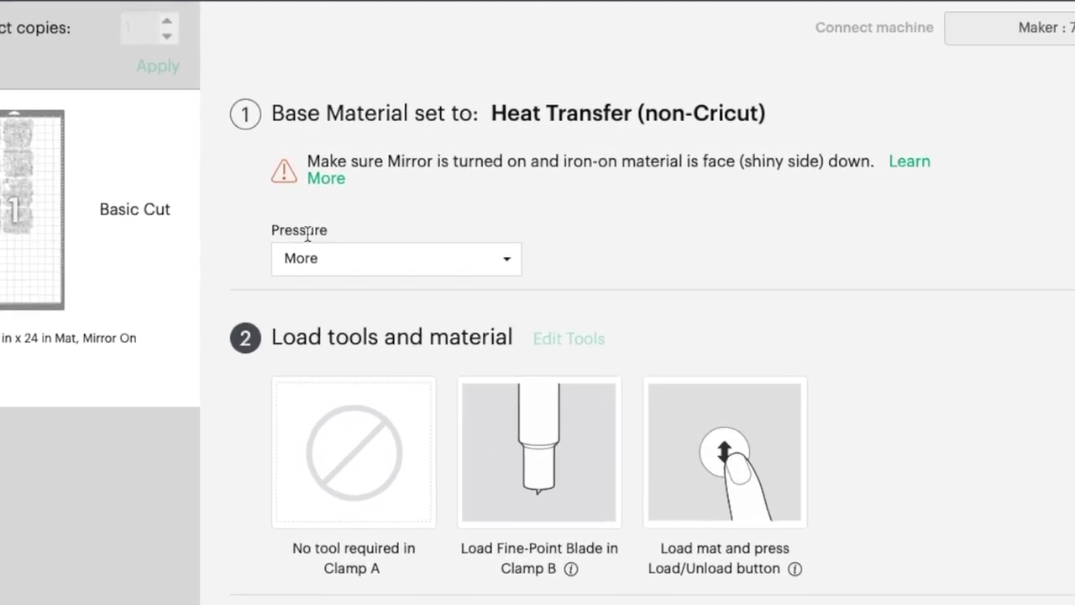